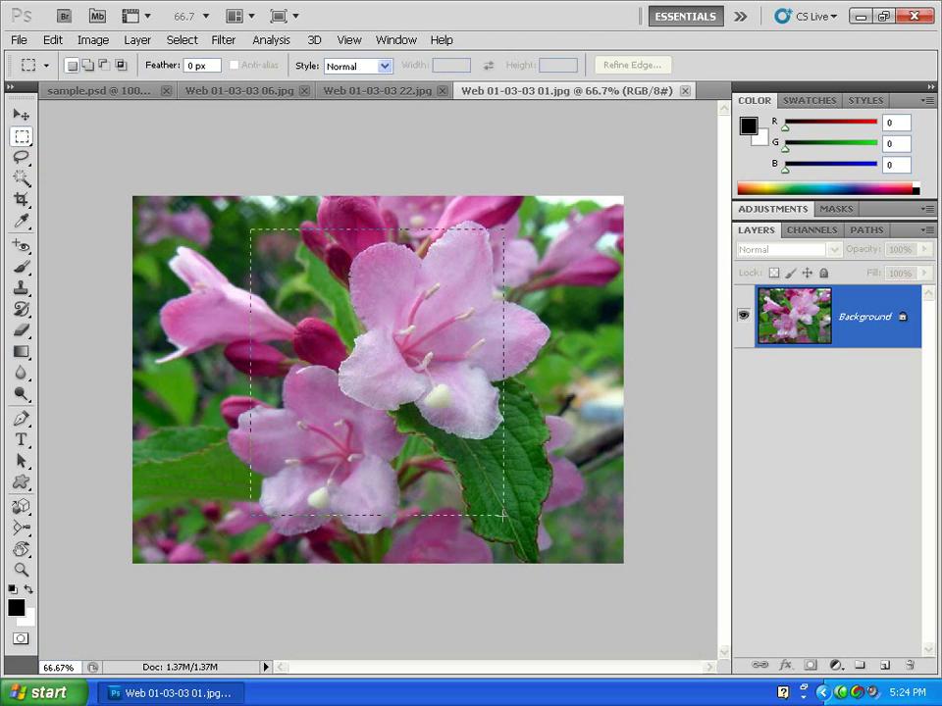
Draw a rectangular selection over the central flowers and deselect it, twice in a row.
drag(252, 230, 503, 520)
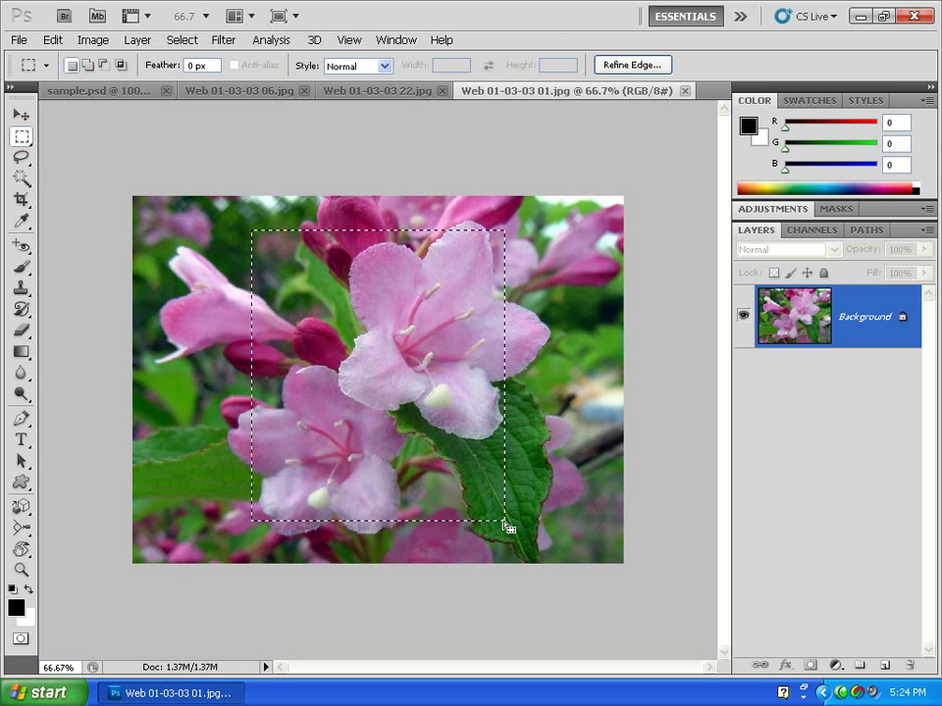
right_click(326, 284)
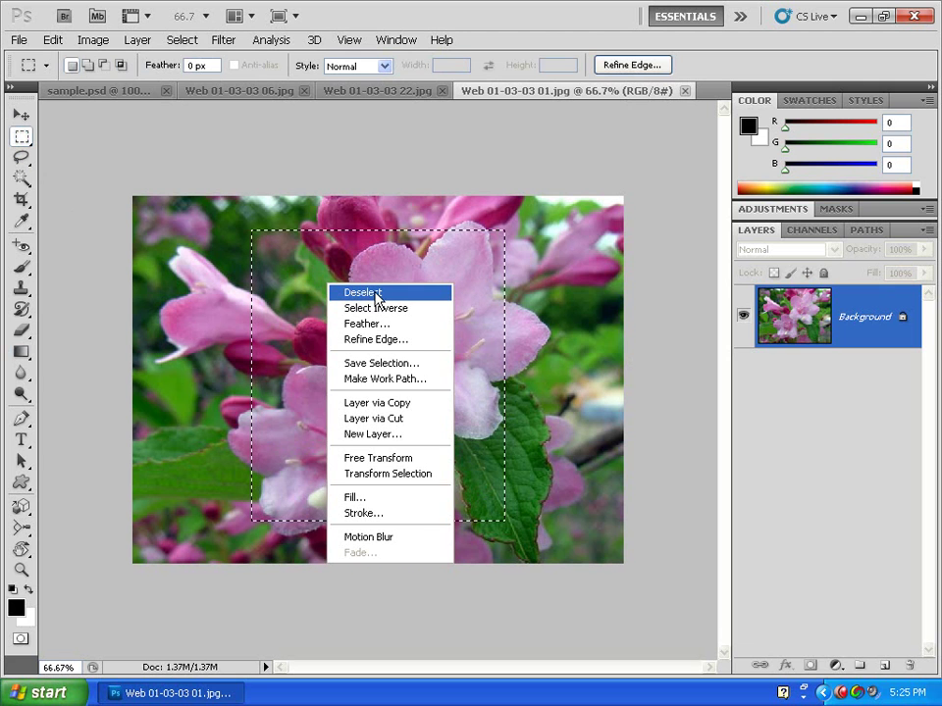
click(377, 294)
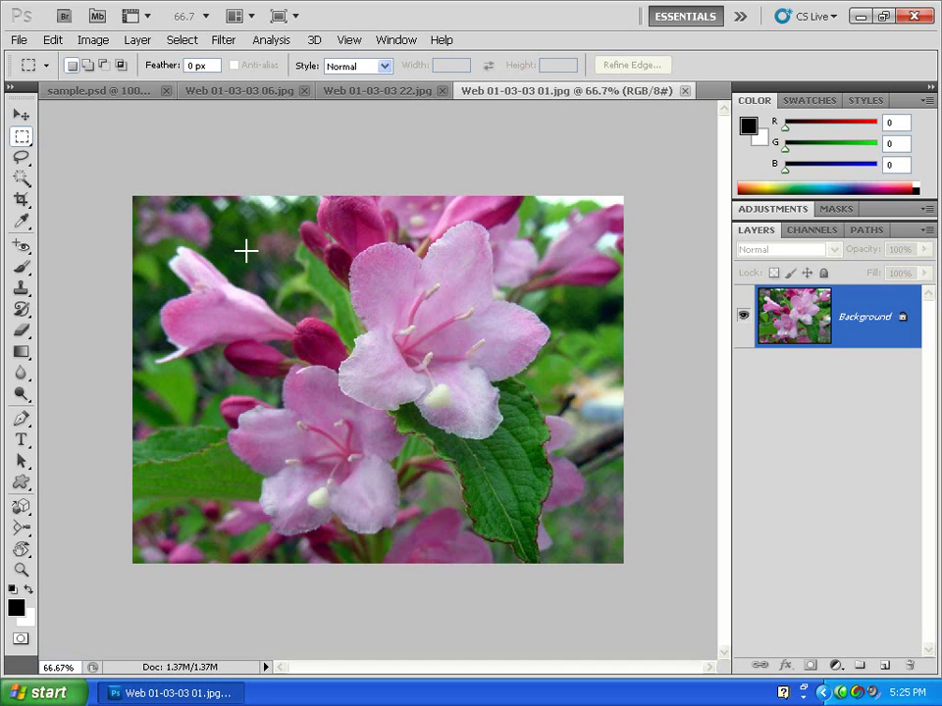
drag(497, 450, 521, 513)
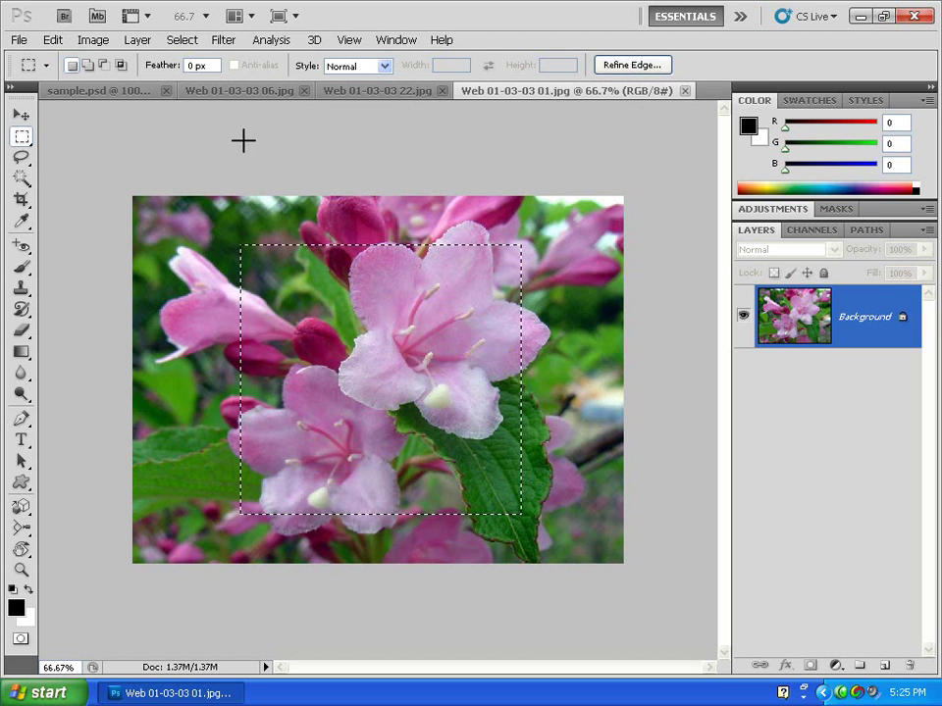
click(187, 43)
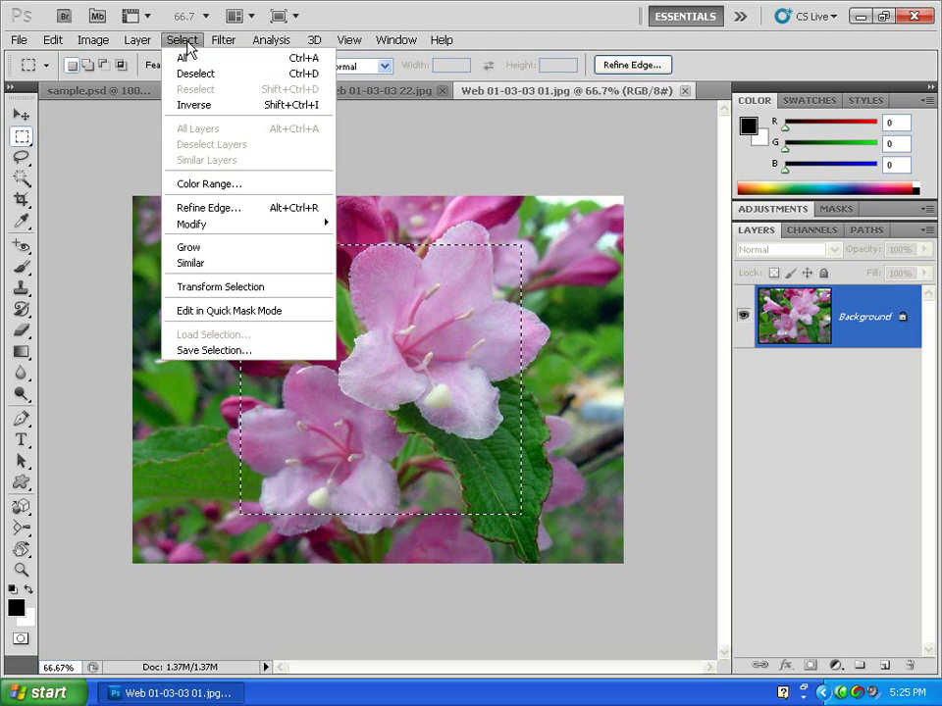
click(307, 75)
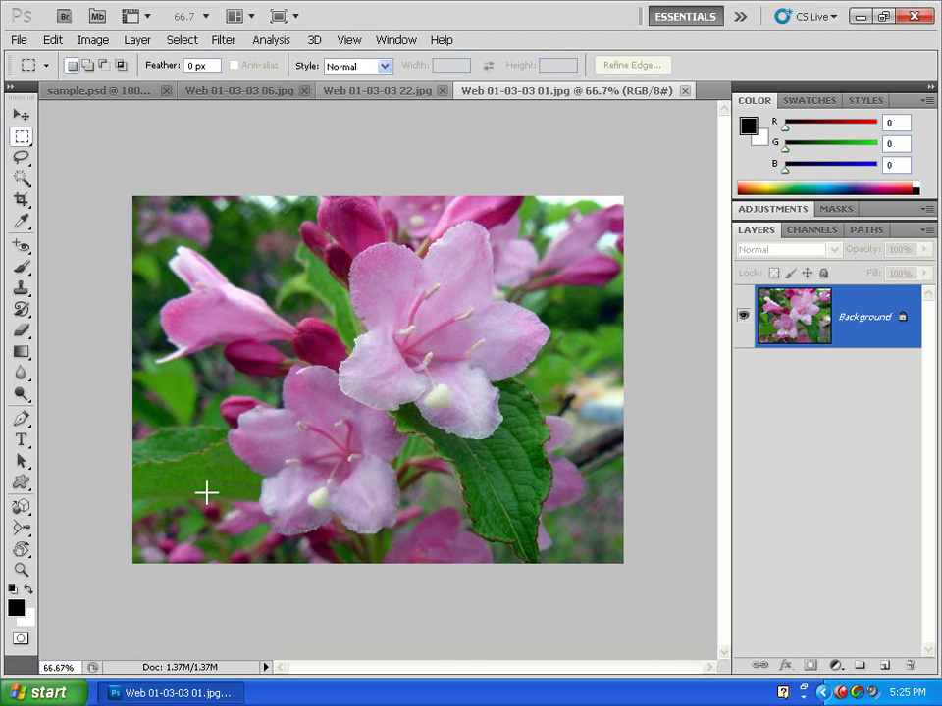
Copy the entire Web 01-03-03 01.jpg image and paste it into sample.psd as a new layer.
click(182, 39)
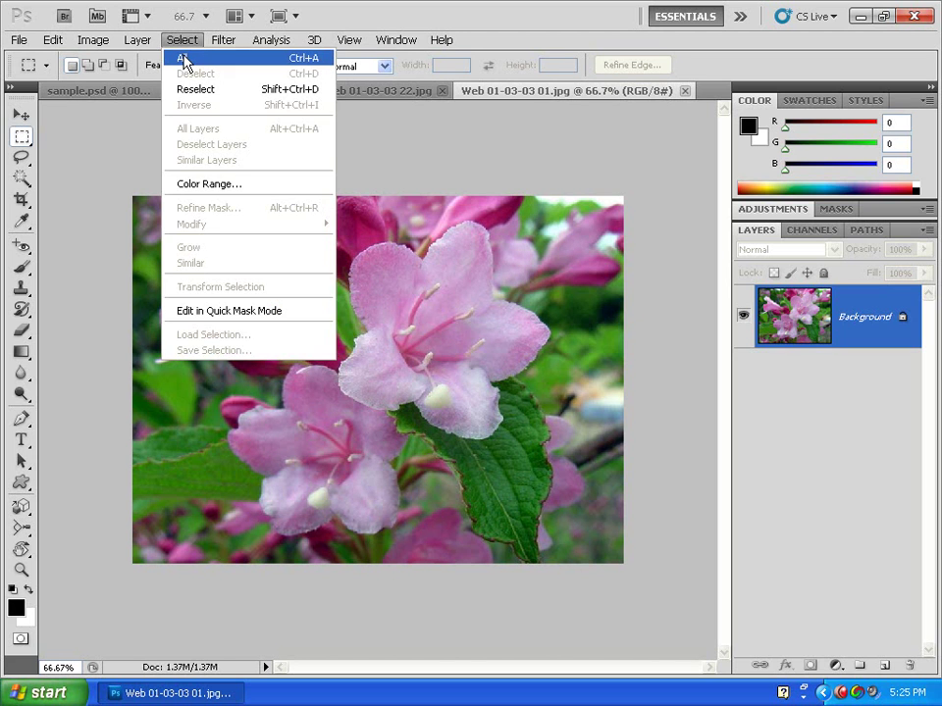
click(184, 59)
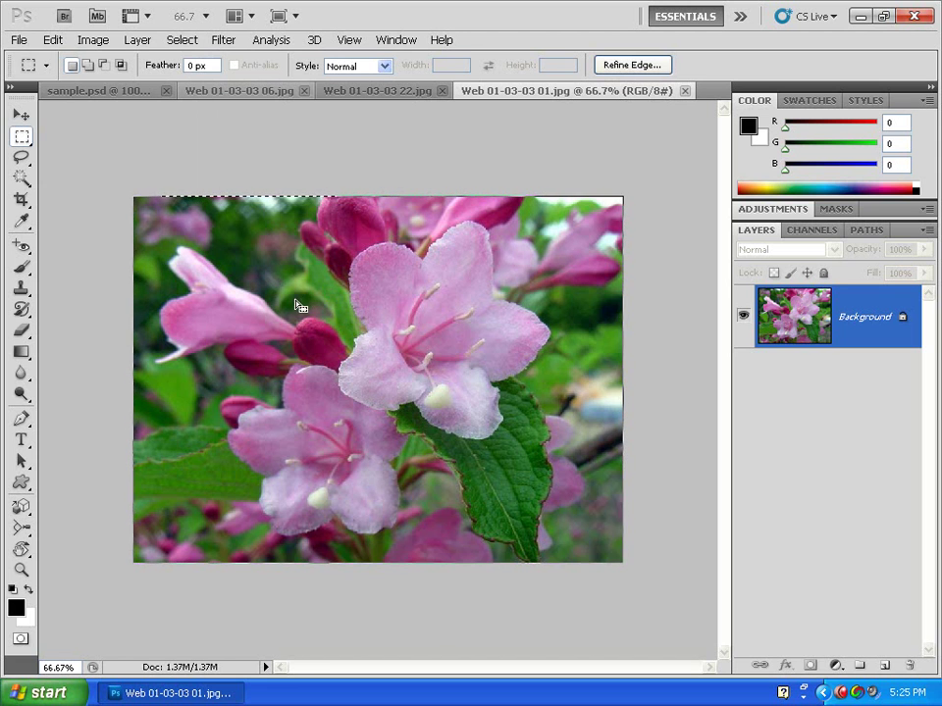
click(52, 40)
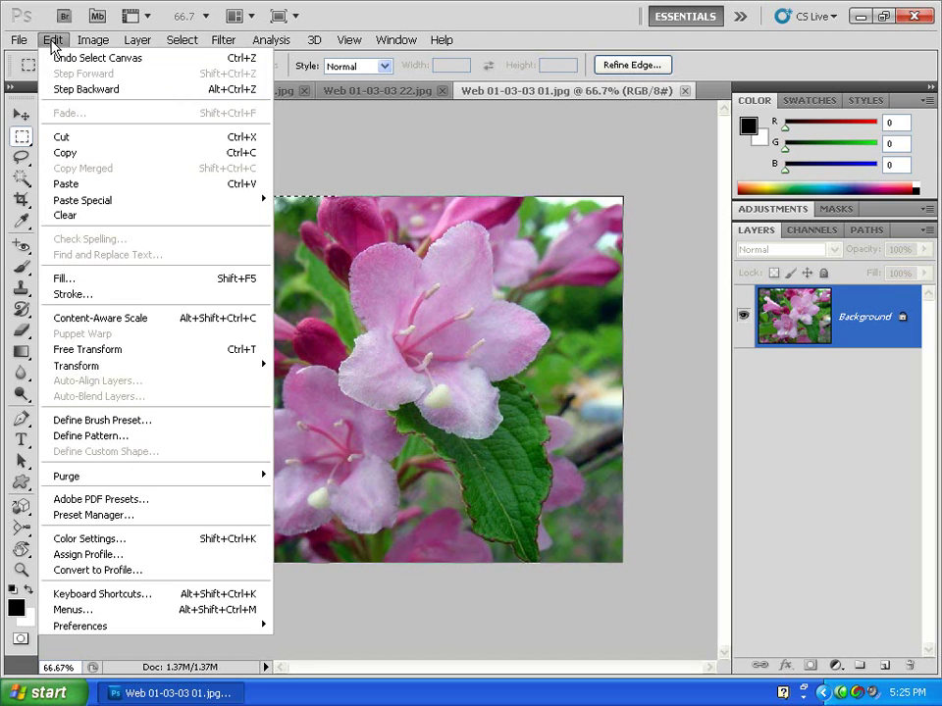
click(73, 154)
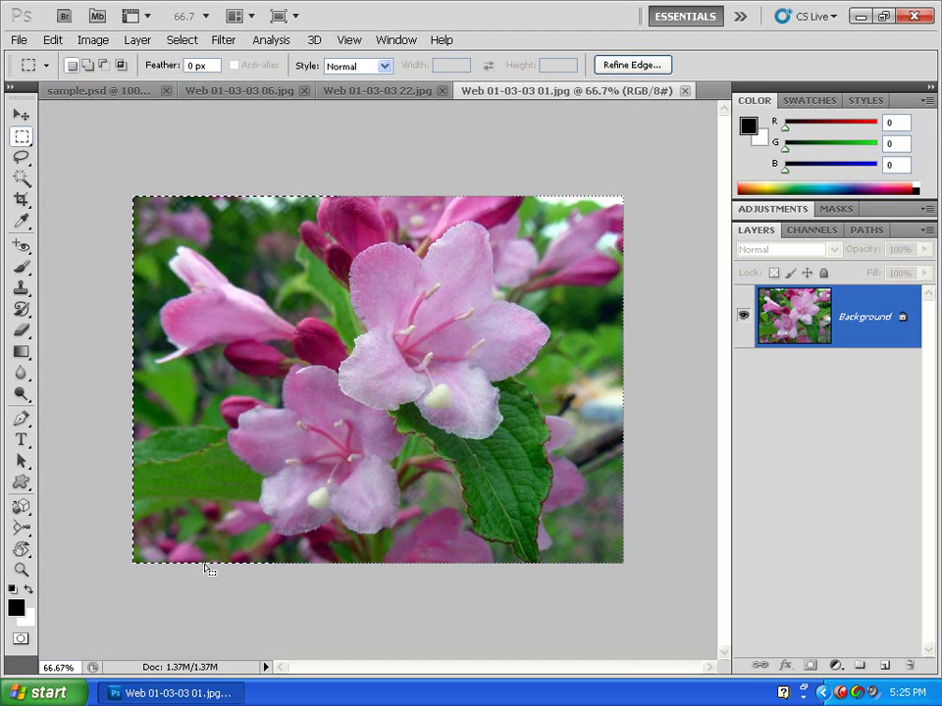
click(251, 95)
click(115, 94)
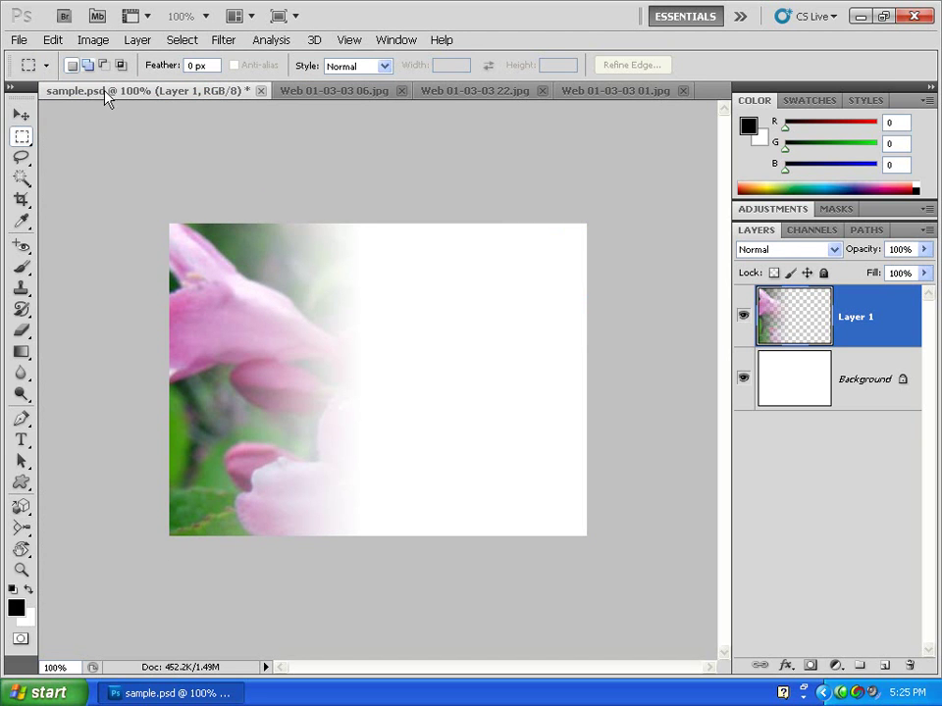
click(52, 40)
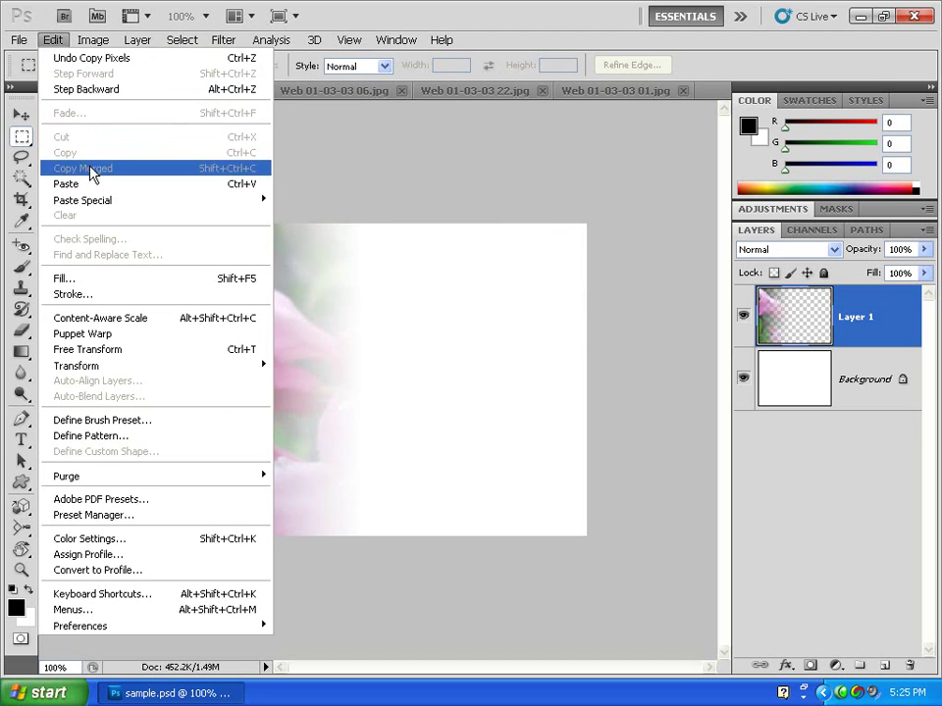
click(92, 186)
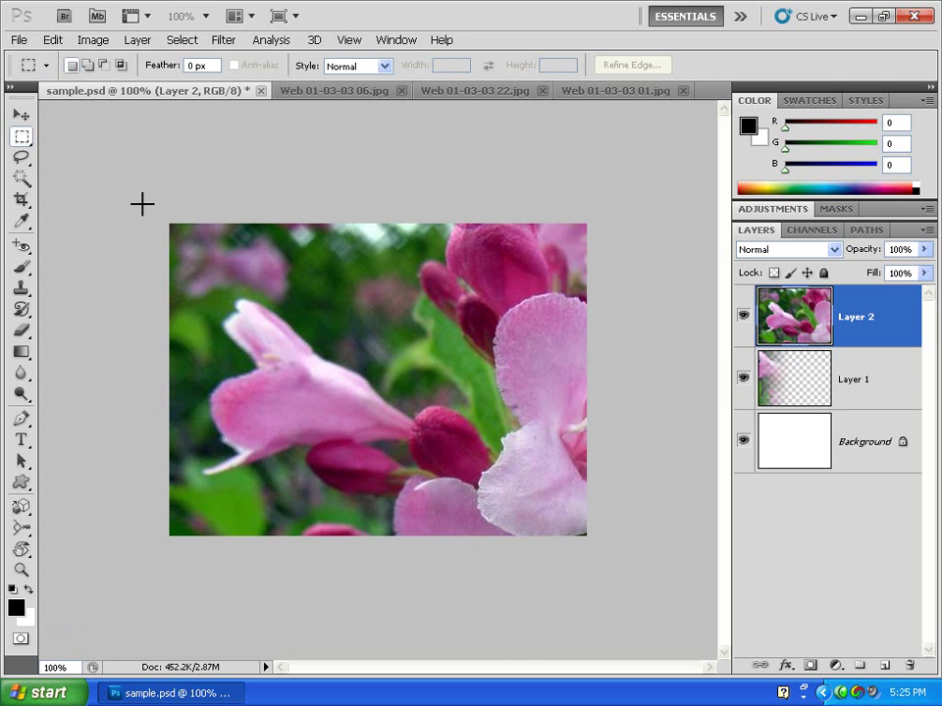
Free Transform the pasted flower layer to fill the canvas exactly, at about 56.75% width and 56.67% height.
click(20, 115)
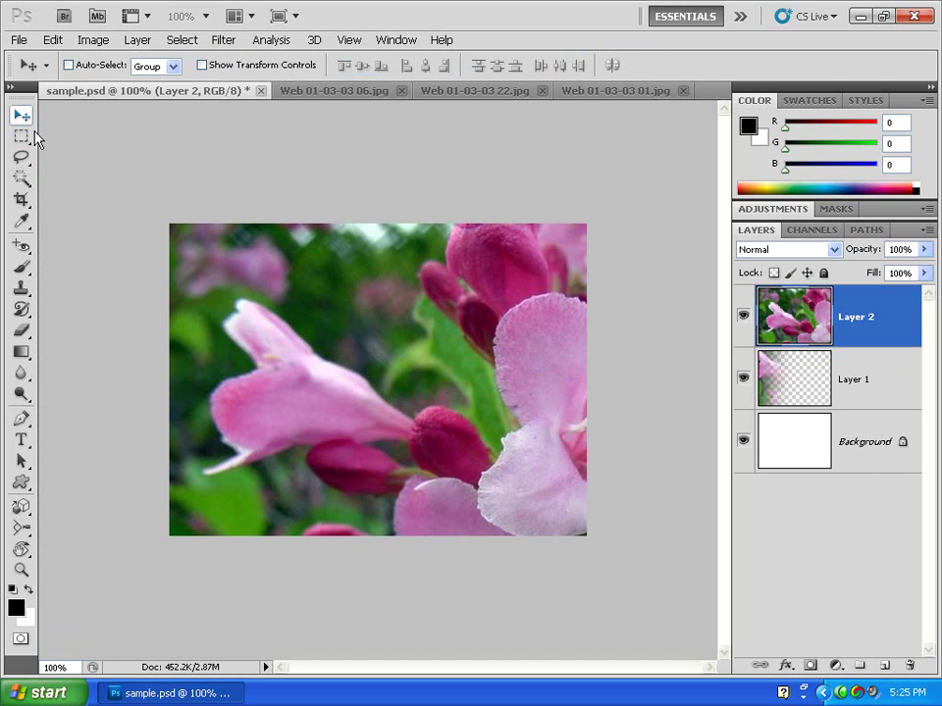
drag(531, 459, 454, 373)
drag(384, 357, 397, 353)
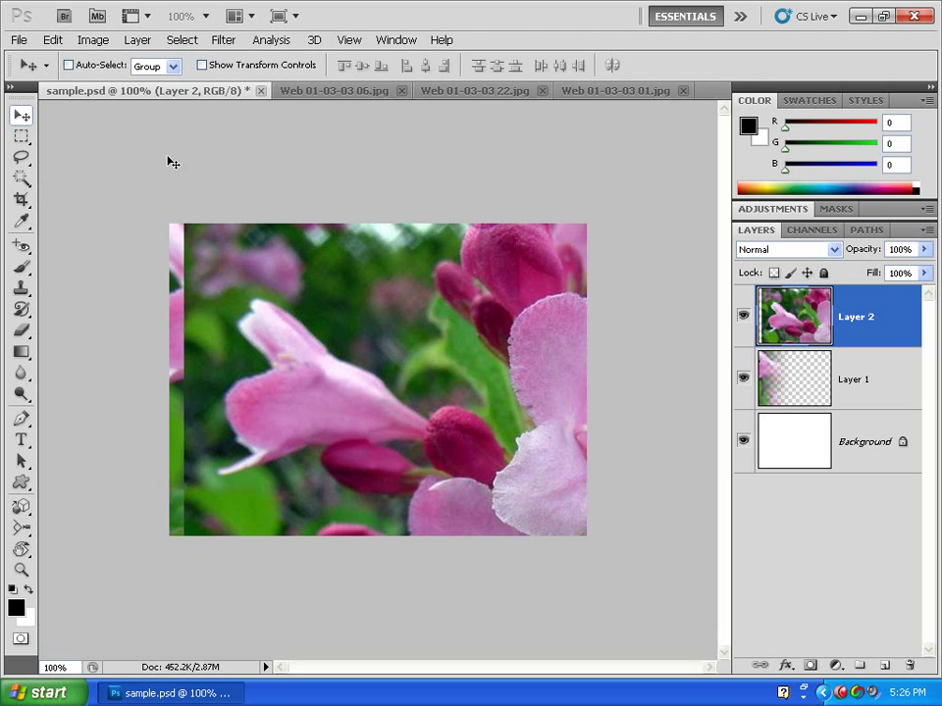
click(54, 39)
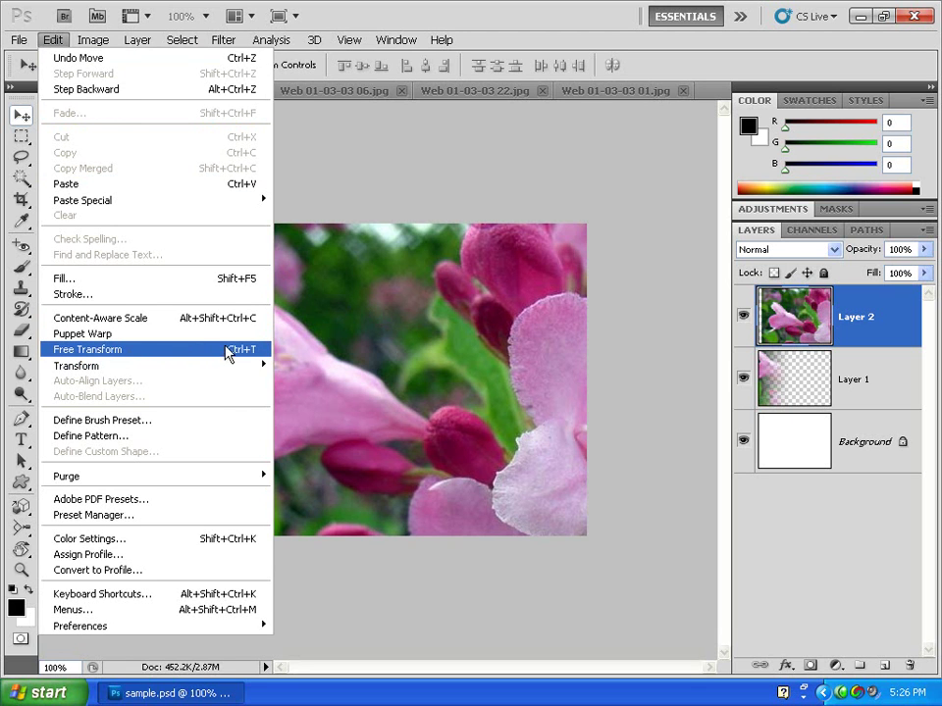
click(167, 356)
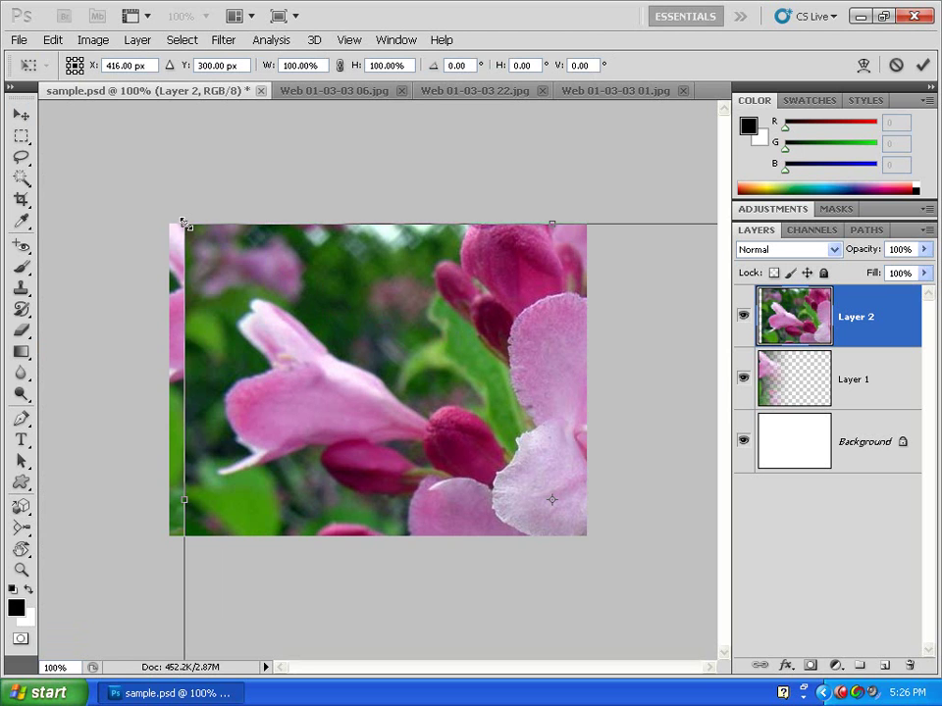
drag(184, 224, 158, 210)
drag(127, 168, 189, 204)
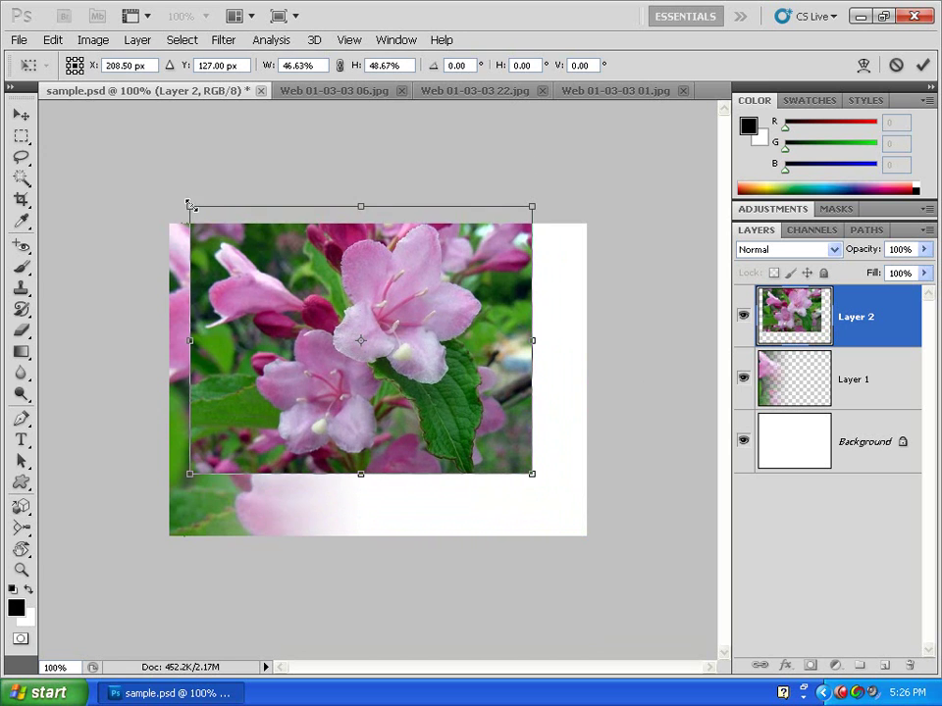
drag(438, 381, 485, 400)
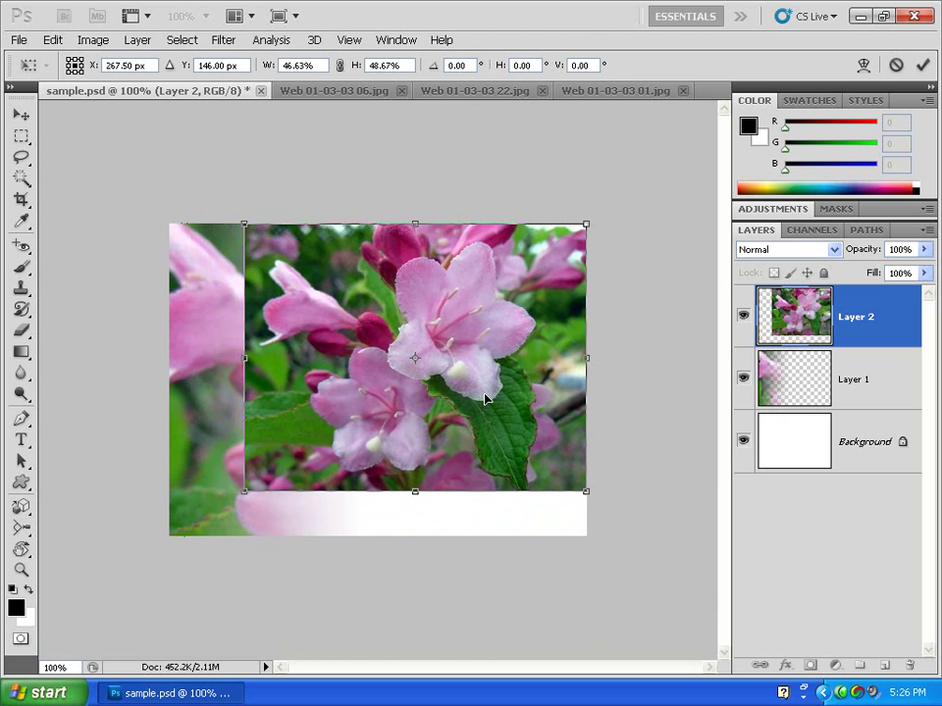
drag(415, 492, 415, 534)
drag(242, 379, 170, 380)
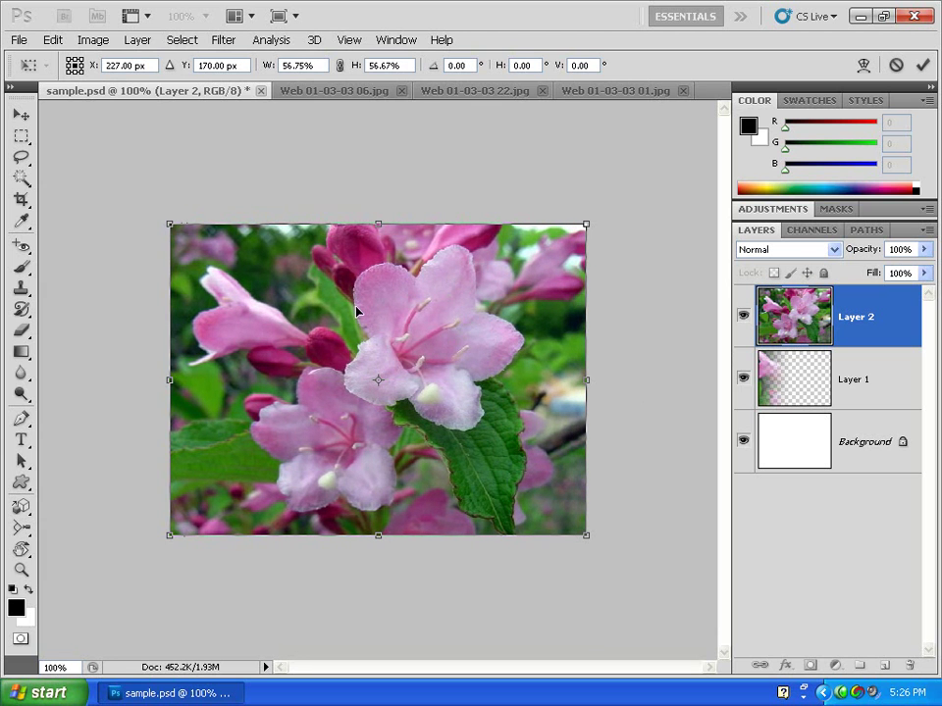
click(924, 65)
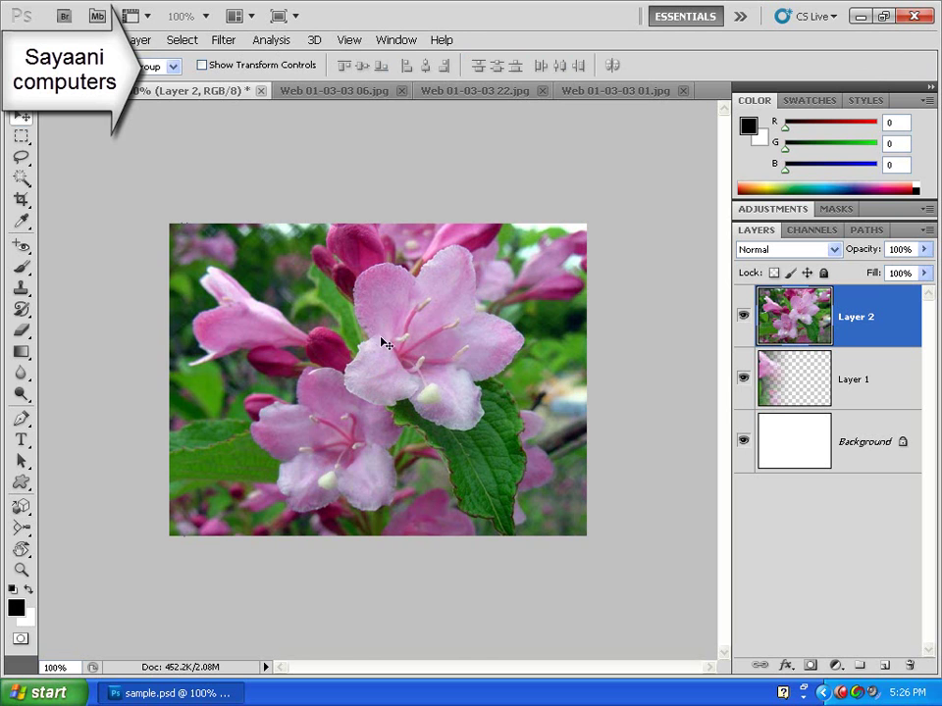
Move Layer 2 so the flower picture covers only the canvas's right half, and hide Layer 1.
drag(312, 364, 483, 378)
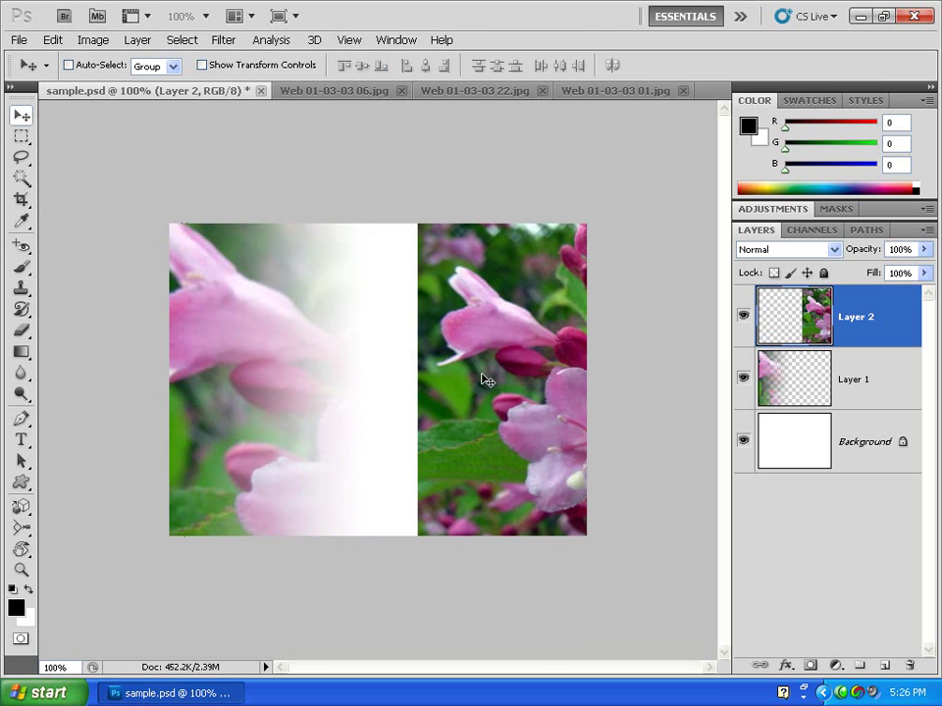
click(743, 381)
drag(542, 379, 507, 378)
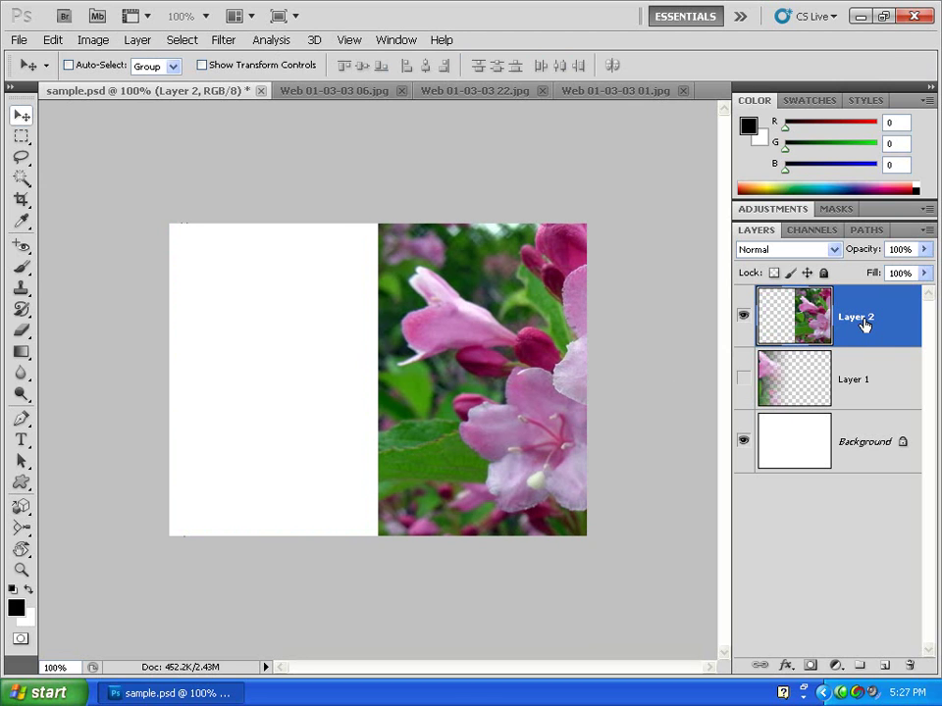
Add a layer mask to Layer 2 and draw a reversed black-and-white linear gradient from left to right across it.
click(810, 667)
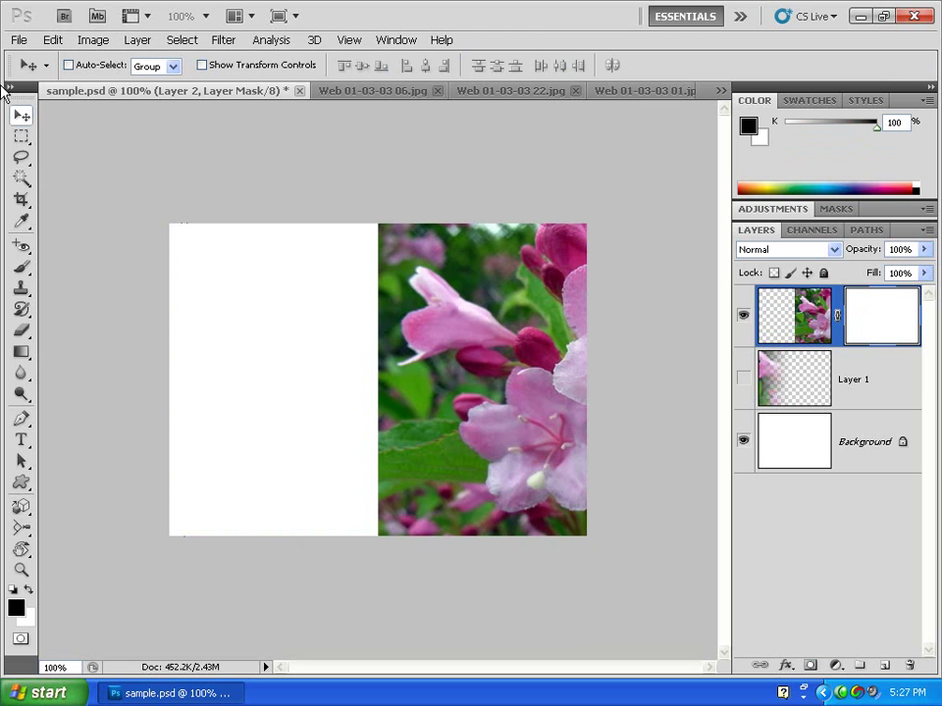
click(22, 352)
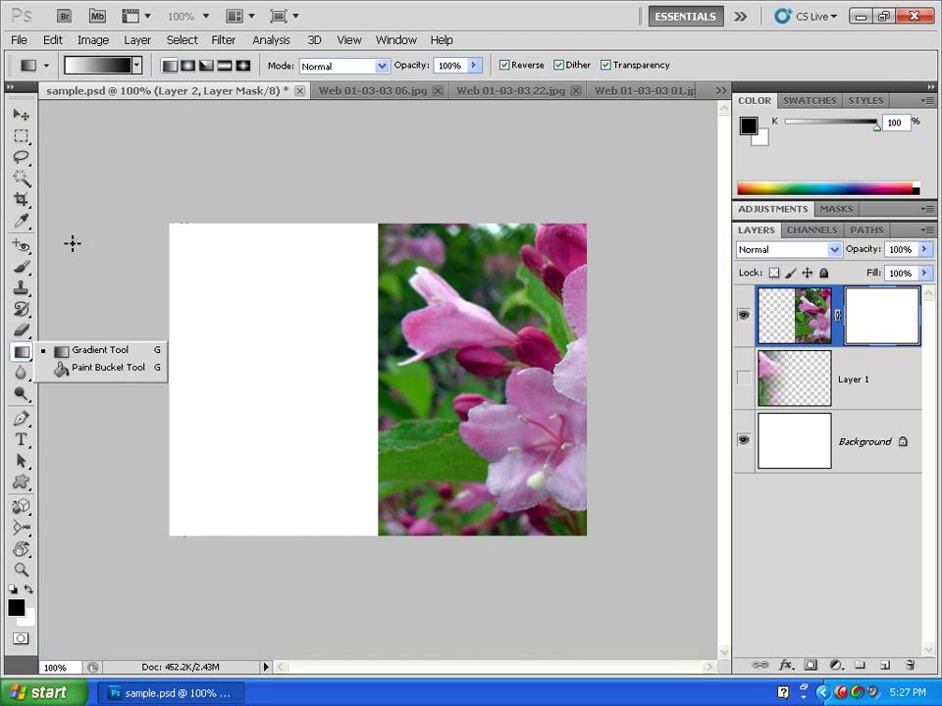
click(137, 64)
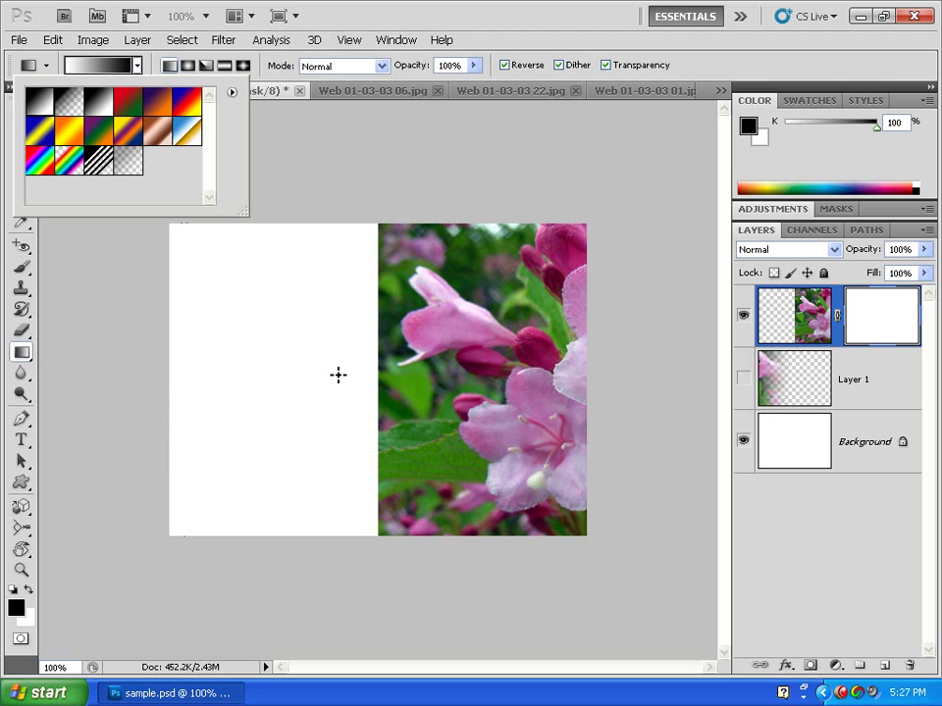
drag(174, 385, 497, 386)
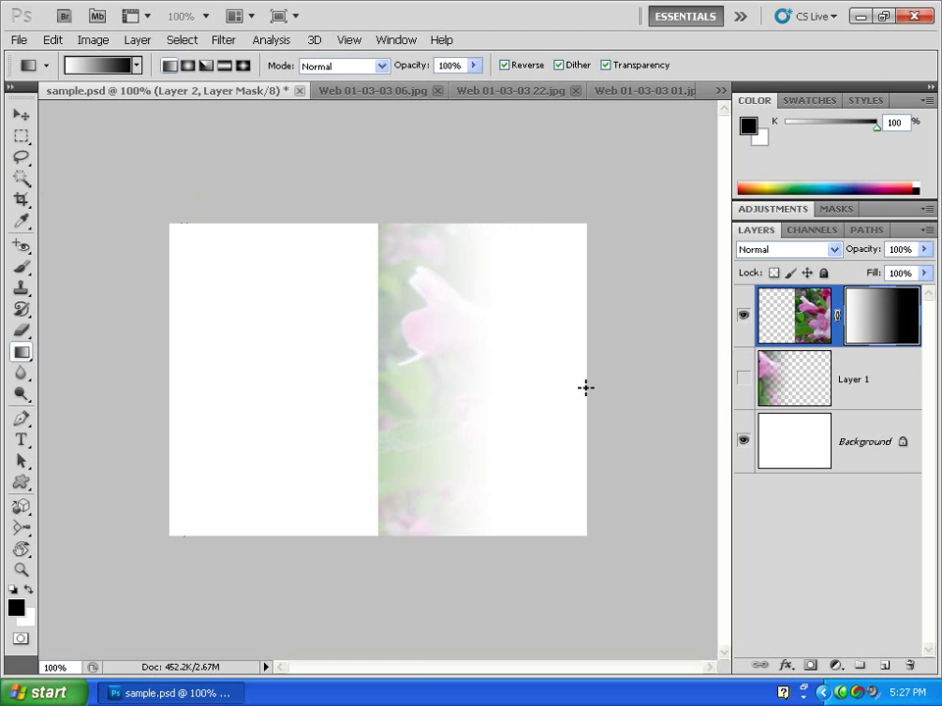
Turn off gradient reversal and redraw the mask gradient until it runs from black at the canvas centre to white at the right edge.
click(505, 64)
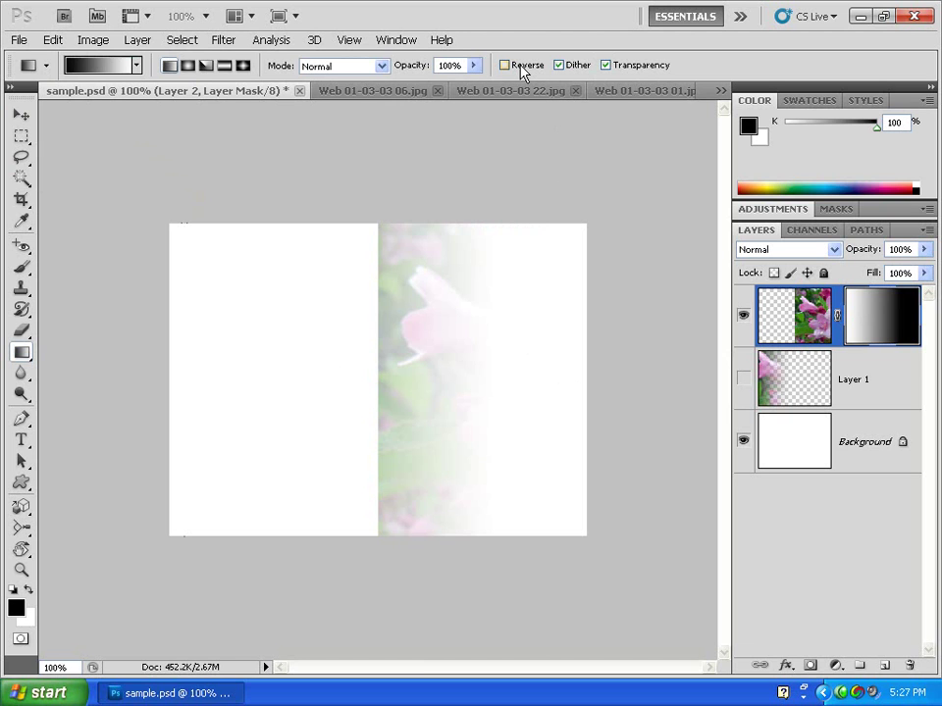
drag(200, 383, 593, 389)
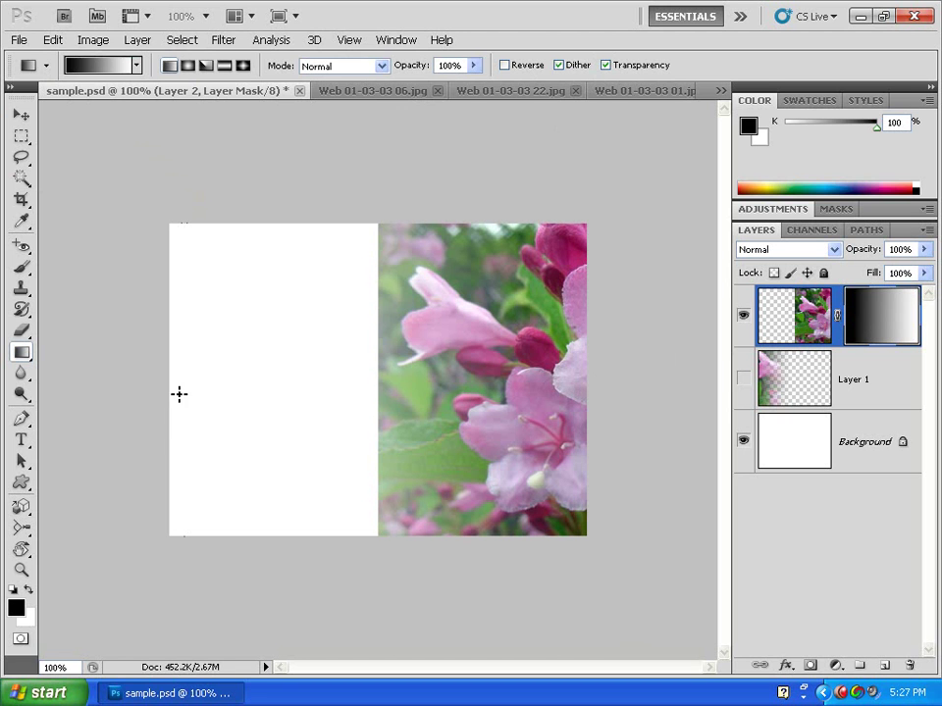
drag(179, 384, 383, 390)
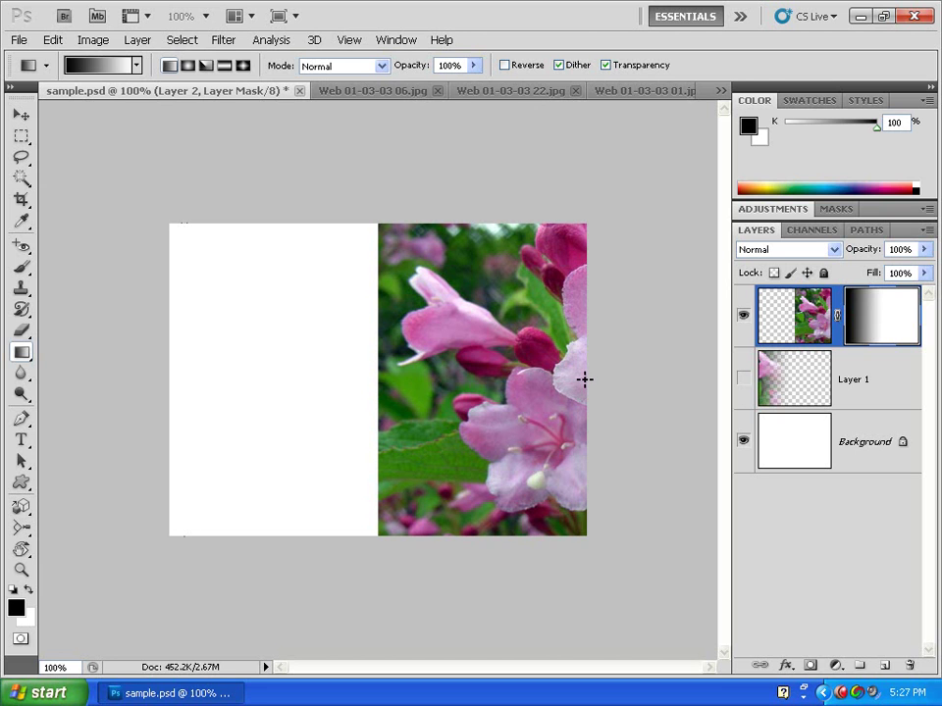
drag(588, 377, 384, 382)
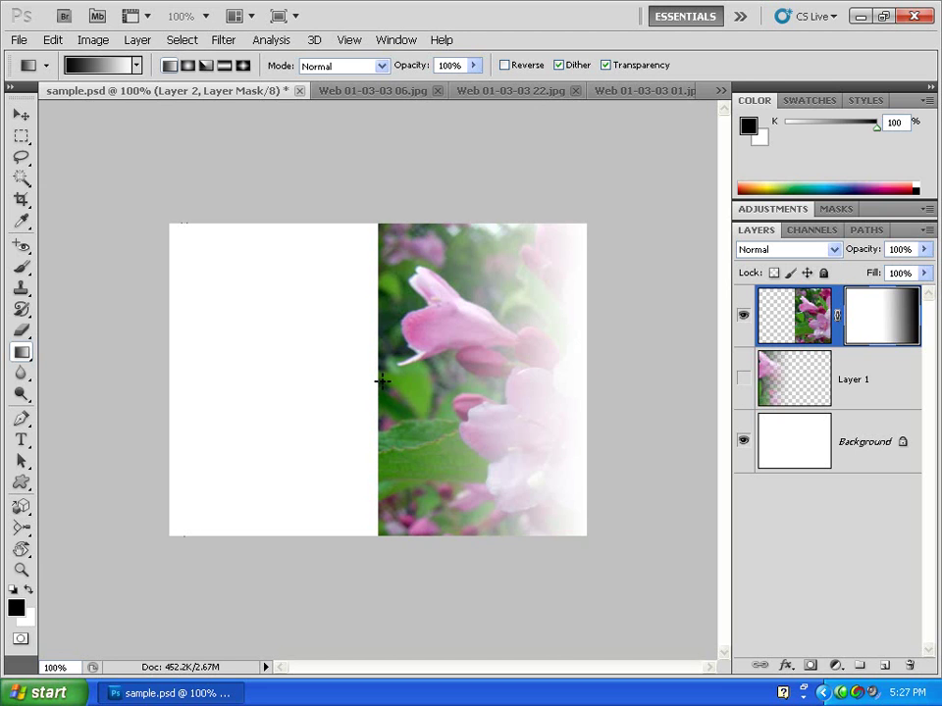
drag(253, 375, 381, 379)
drag(310, 381, 592, 384)
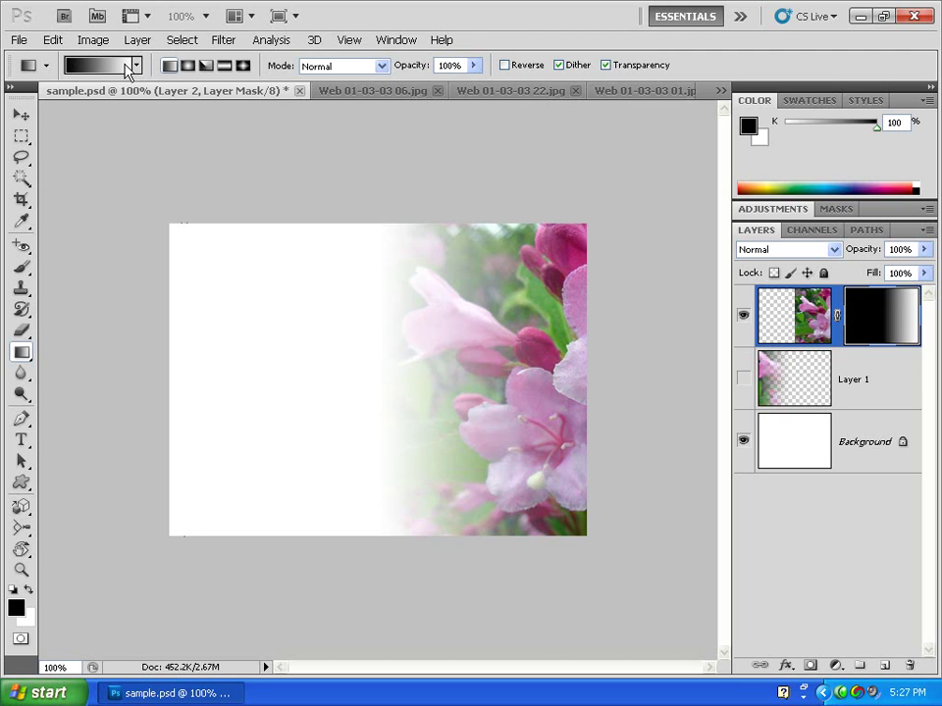
Apply the layer mask permanently to Layer 2, and briefly show Layer 1 to preview both faded sides together.
right_click(870, 317)
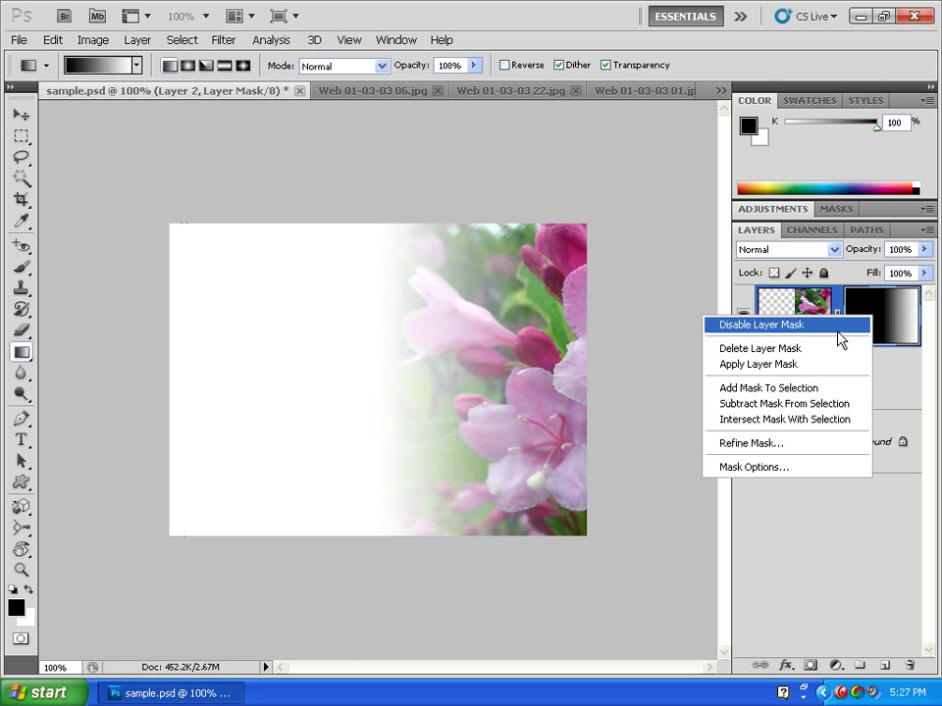
click(796, 366)
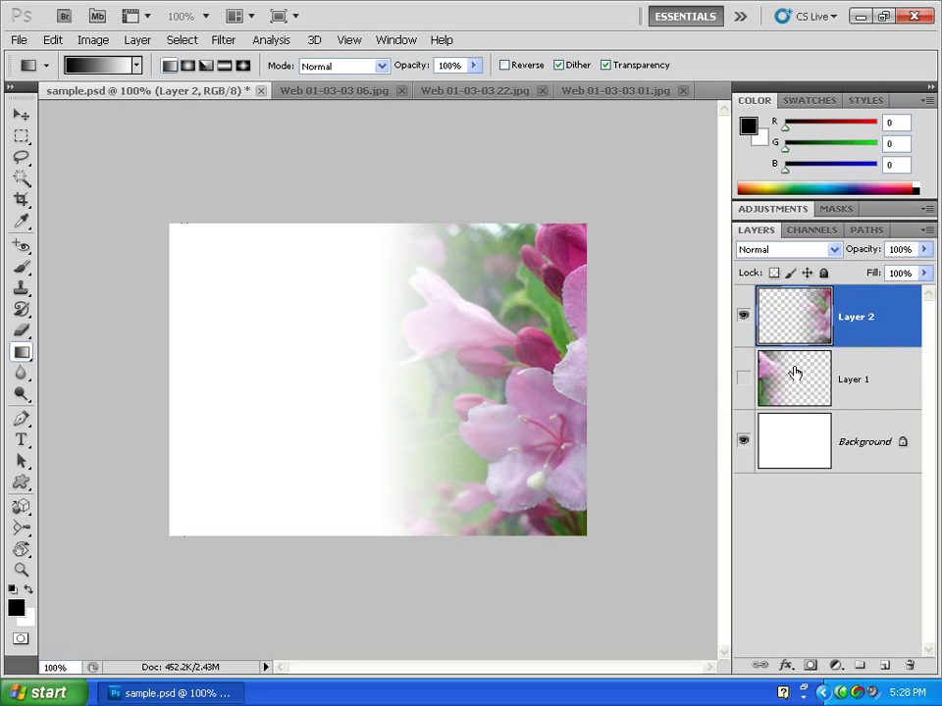
click(744, 379)
click(744, 380)
Activate the Rectangular Marquee tool, switch to the Web 01-03-03 06.jpg photo, and set the marquee's feather to 50 px.
click(22, 137)
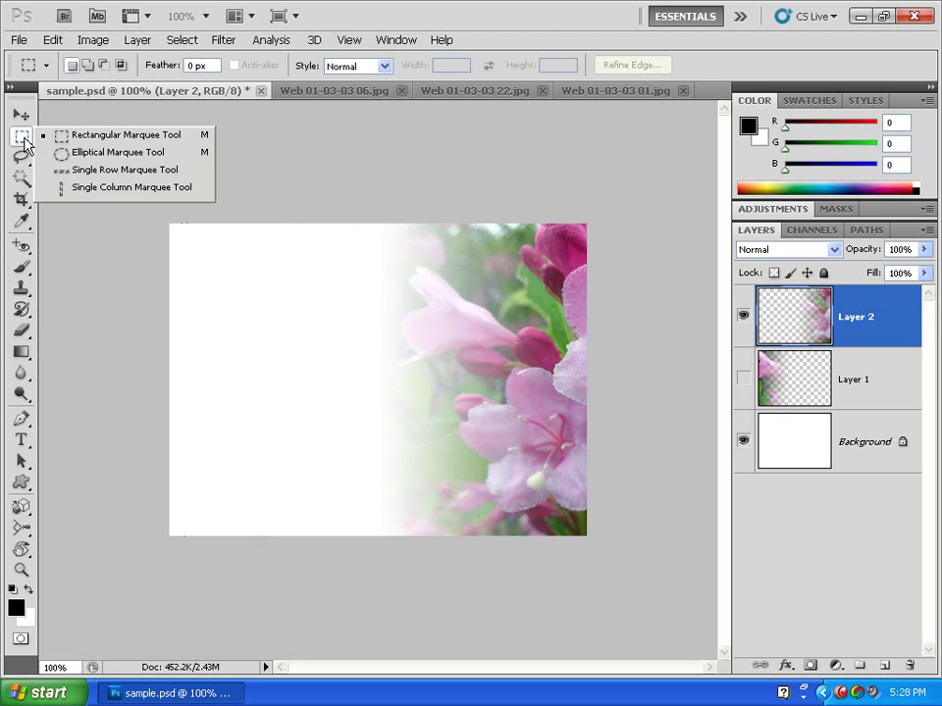
click(93, 139)
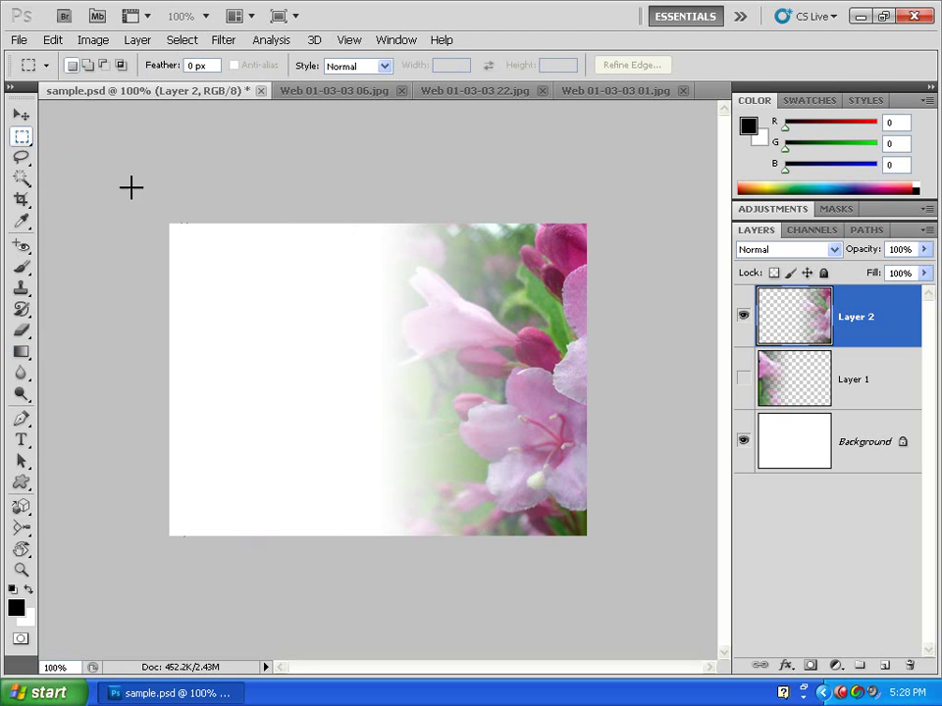
key(ctrl+Tab)
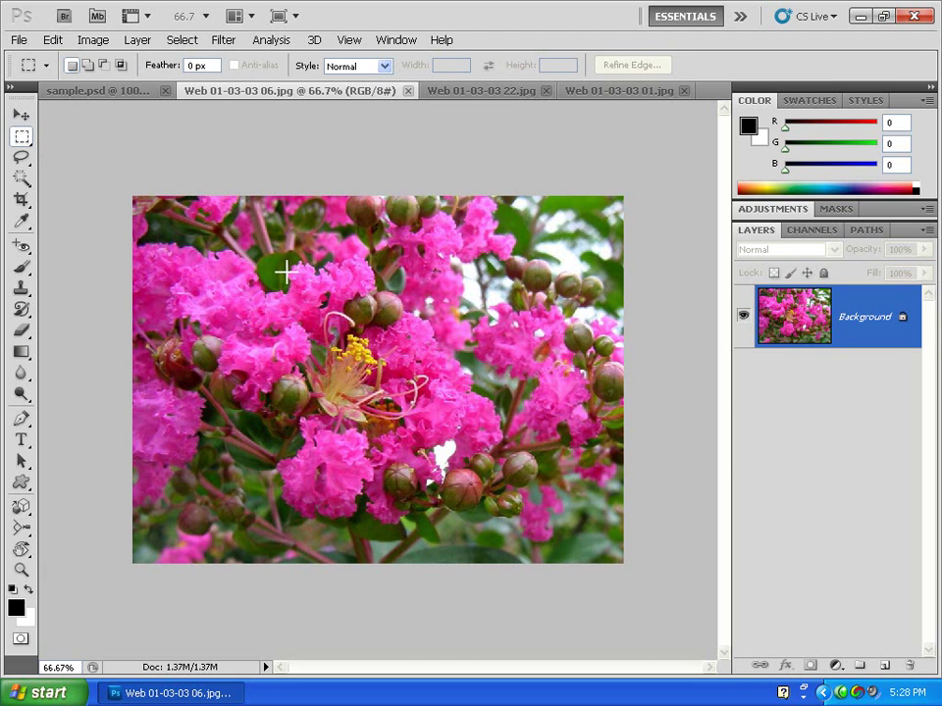
click(170, 63)
text(50)
drag(172, 72, 216, 79)
click(211, 66)
text(5)
Select the large central area of the pink flower photo with the feathered rectangular marquee and copy it.
drag(355, 333, 557, 529)
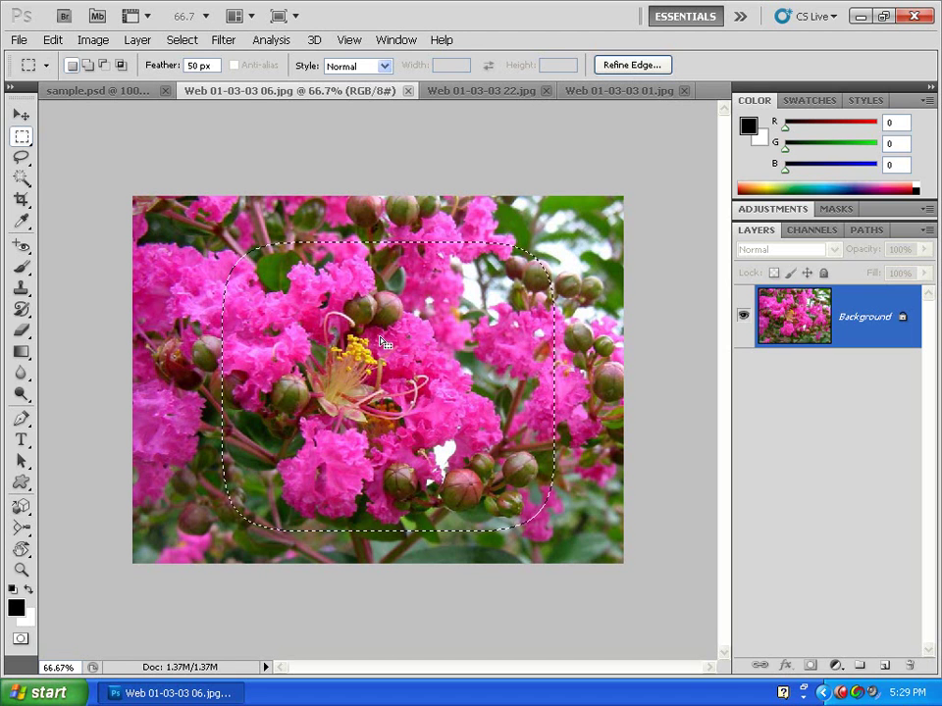
click(52, 39)
click(64, 154)
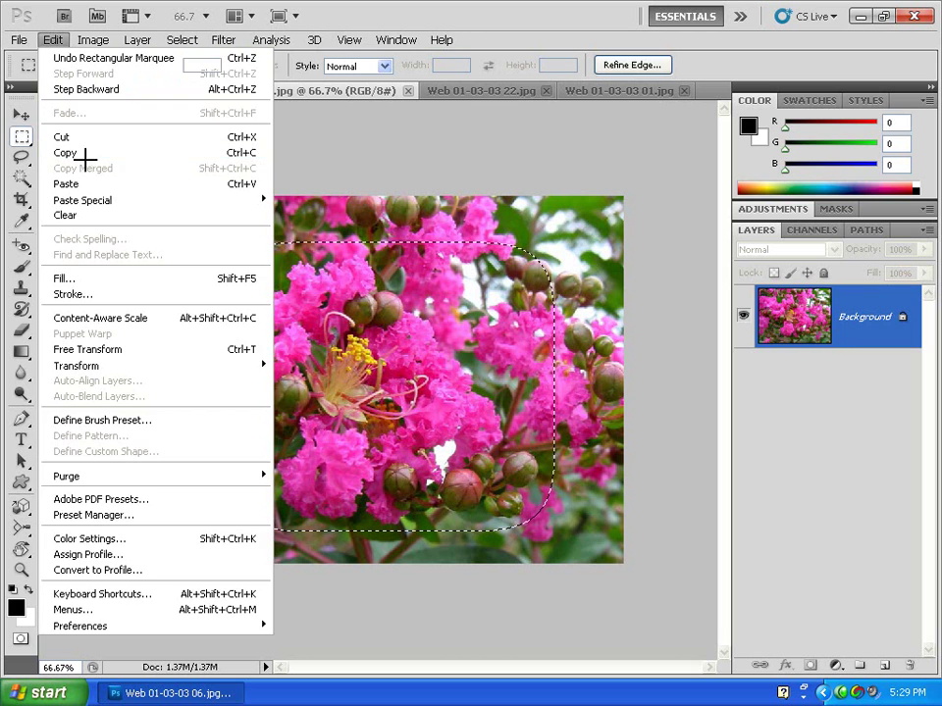
Return to sample.psd and delete Layer 2 and Layer 1, leaving only the white Background.
click(112, 91)
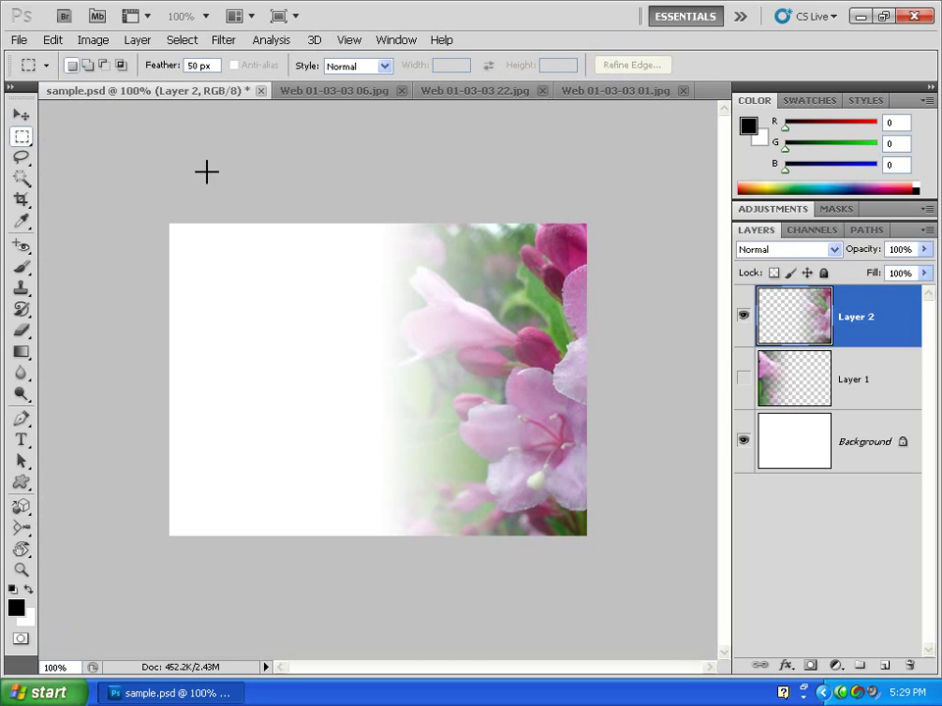
click(743, 315)
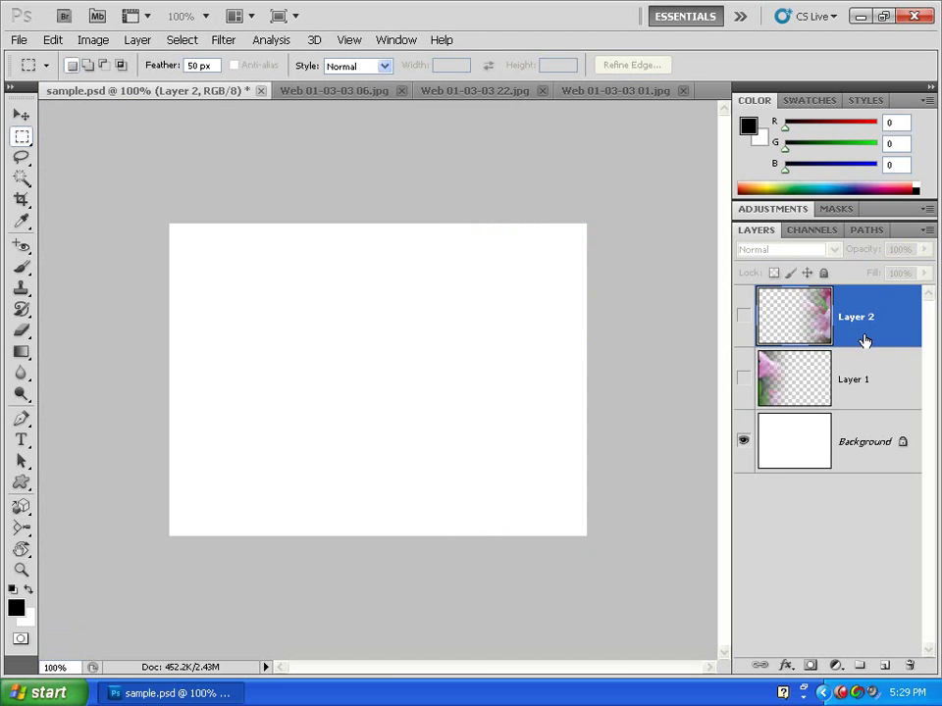
key(Delete)
key(Delete)
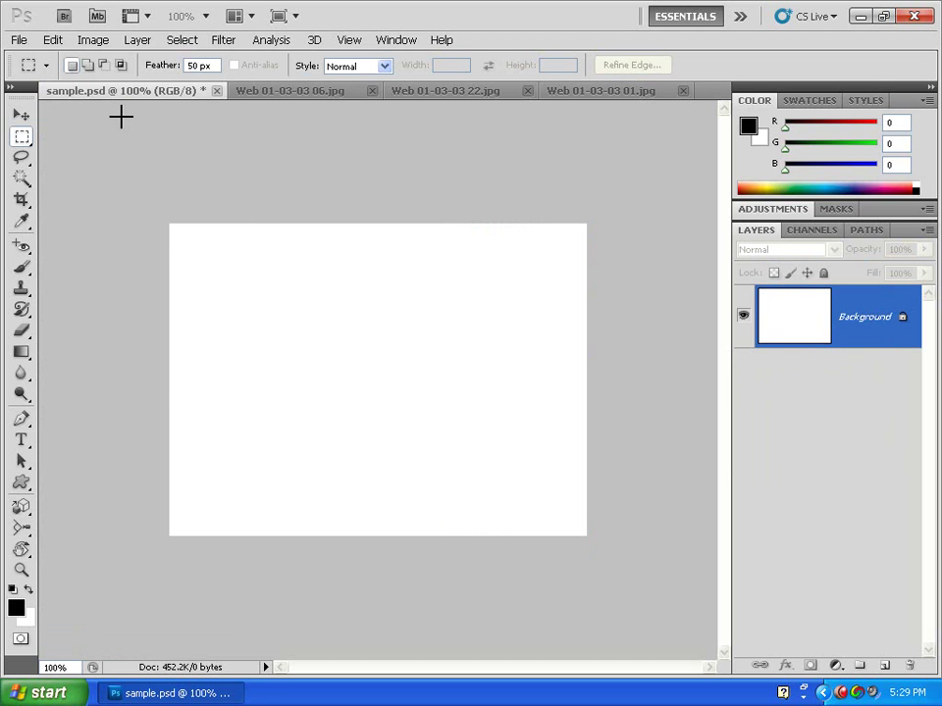
Paste the copied feathered flowers into sample.psd and move them to the canvas's right side, with the soft left edge fading near the centre.
click(54, 41)
click(70, 185)
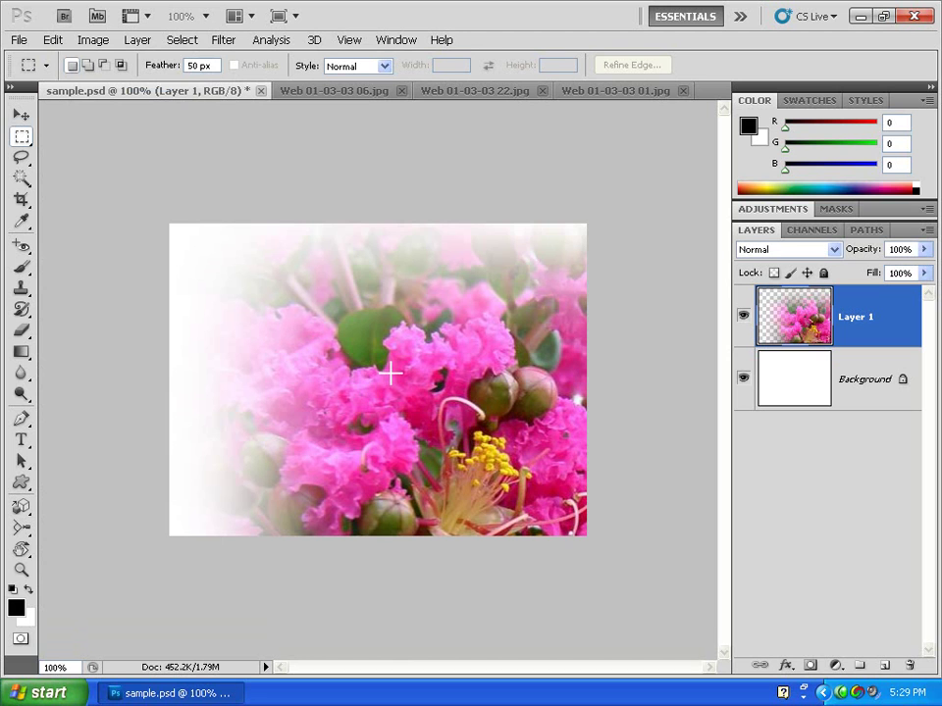
click(22, 115)
drag(436, 373, 517, 368)
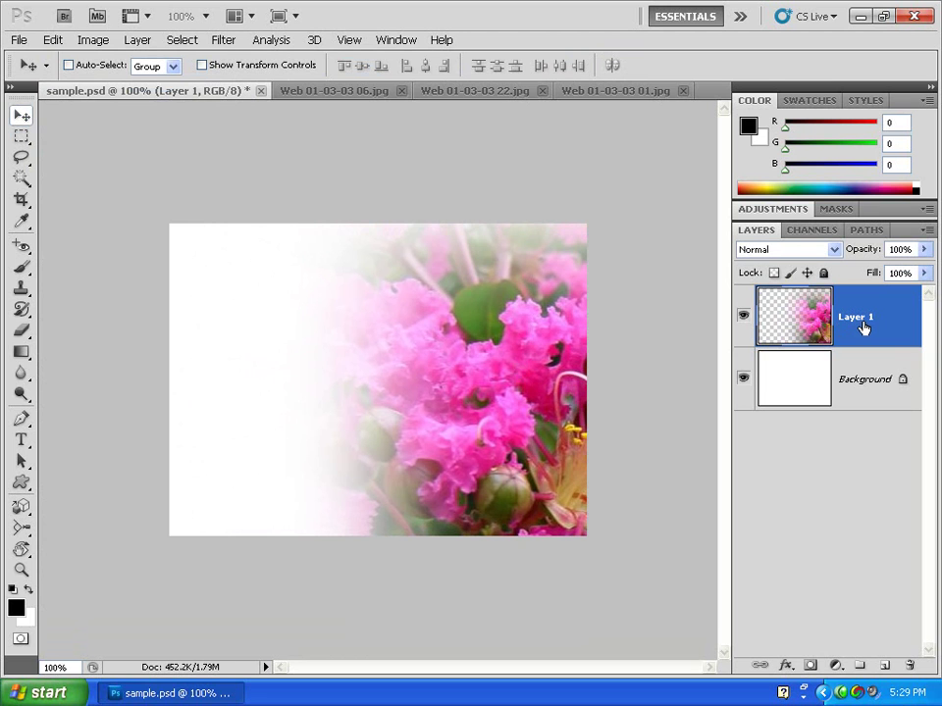
drag(500, 343, 552, 347)
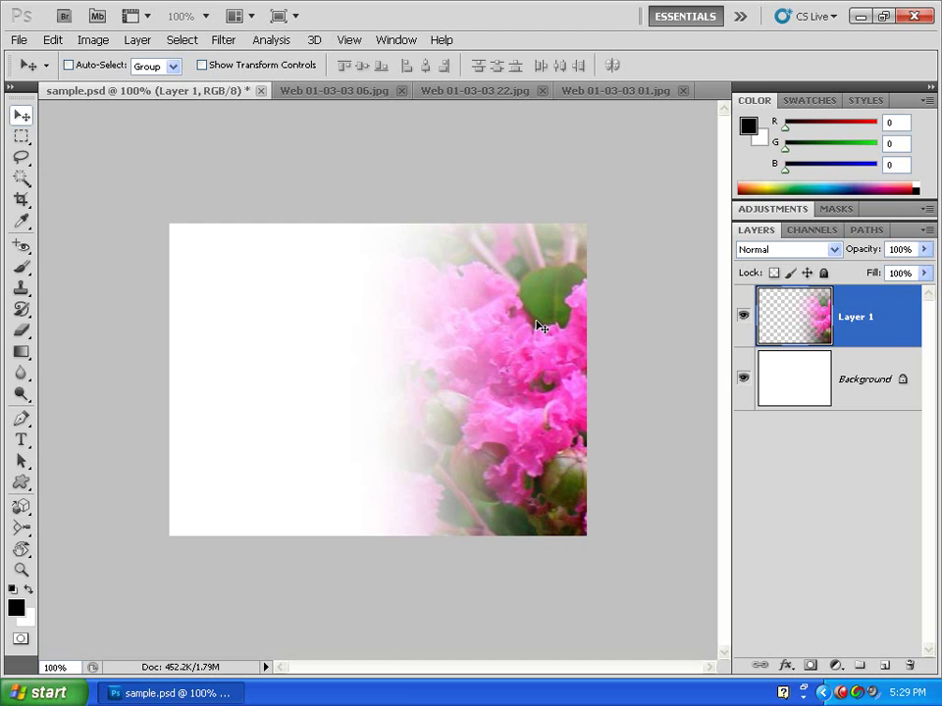
drag(548, 317, 501, 351)
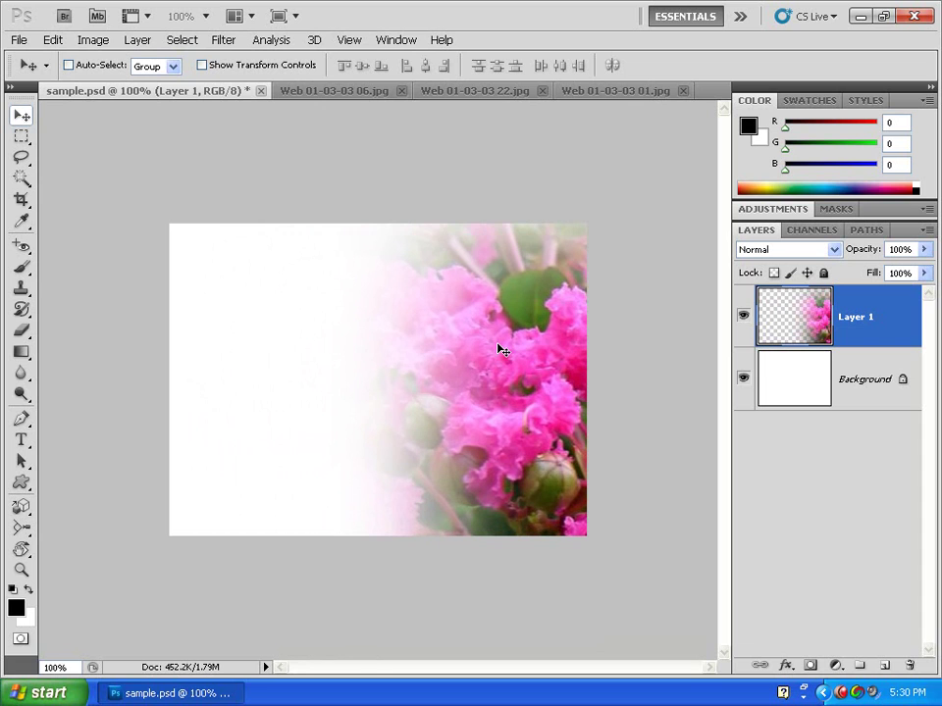